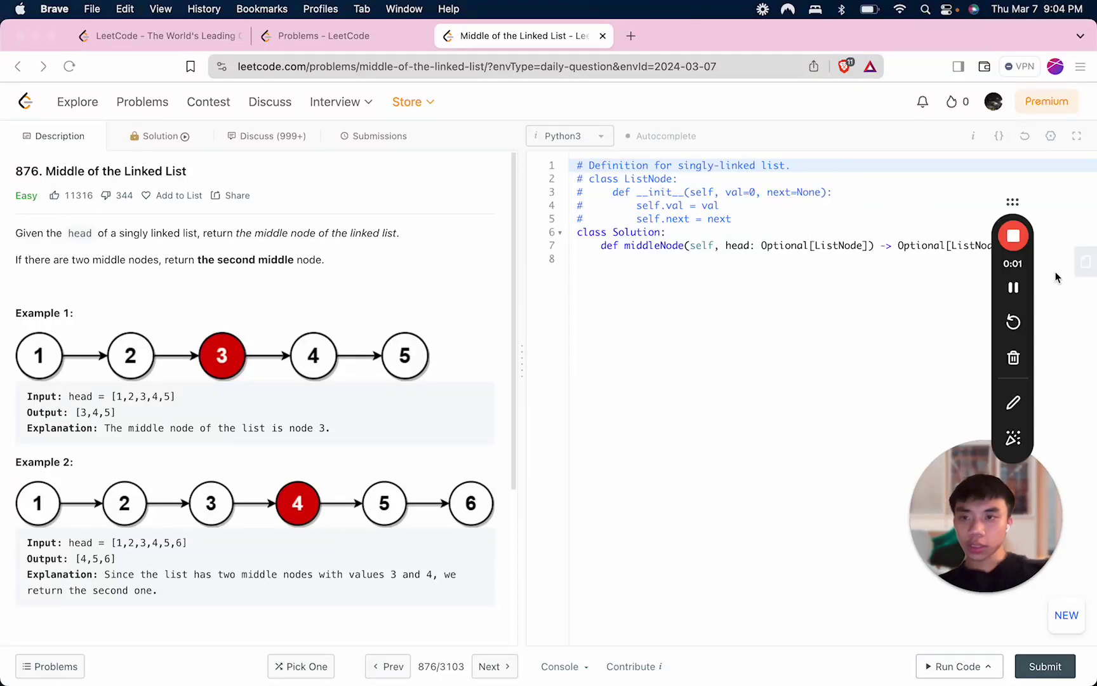
Write the comments '# two pointers', '# fast pointer moves twice', '# slow pointer moves once' in middleNode
click(783, 257)
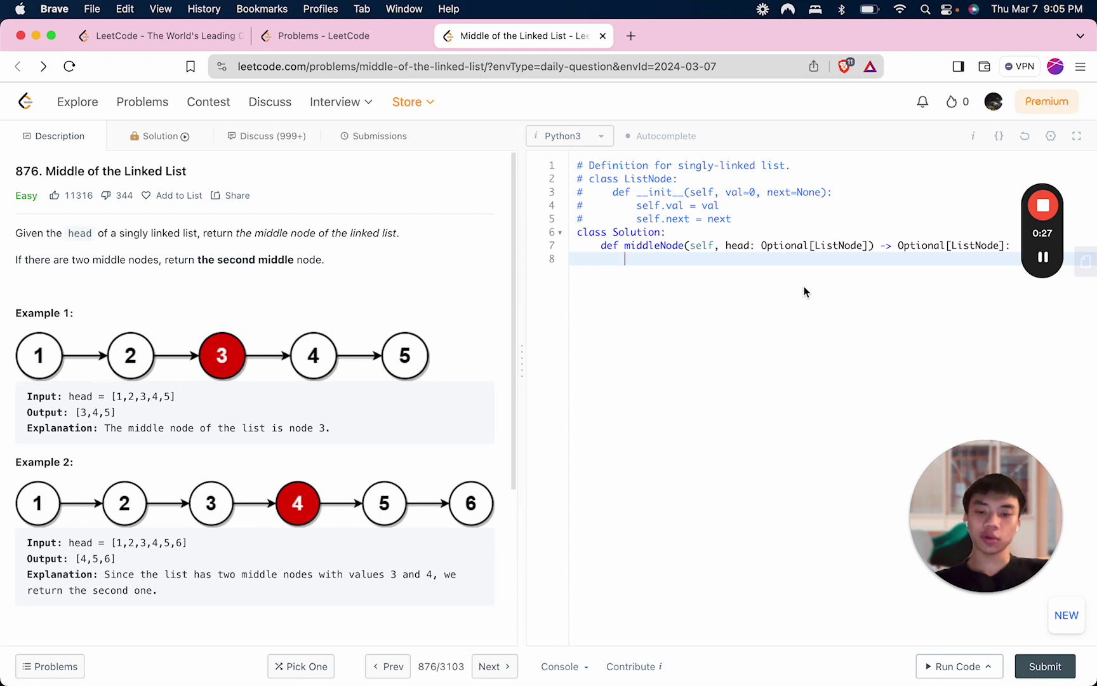
text(# two)
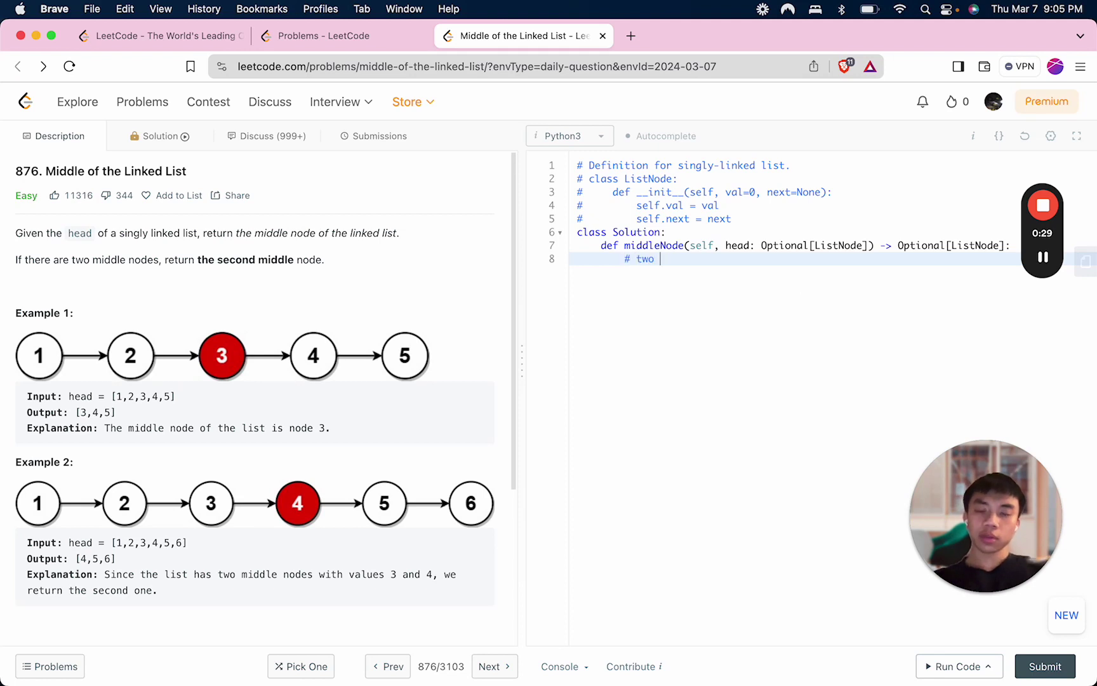
text( pointers)
key(Return)
text(# )
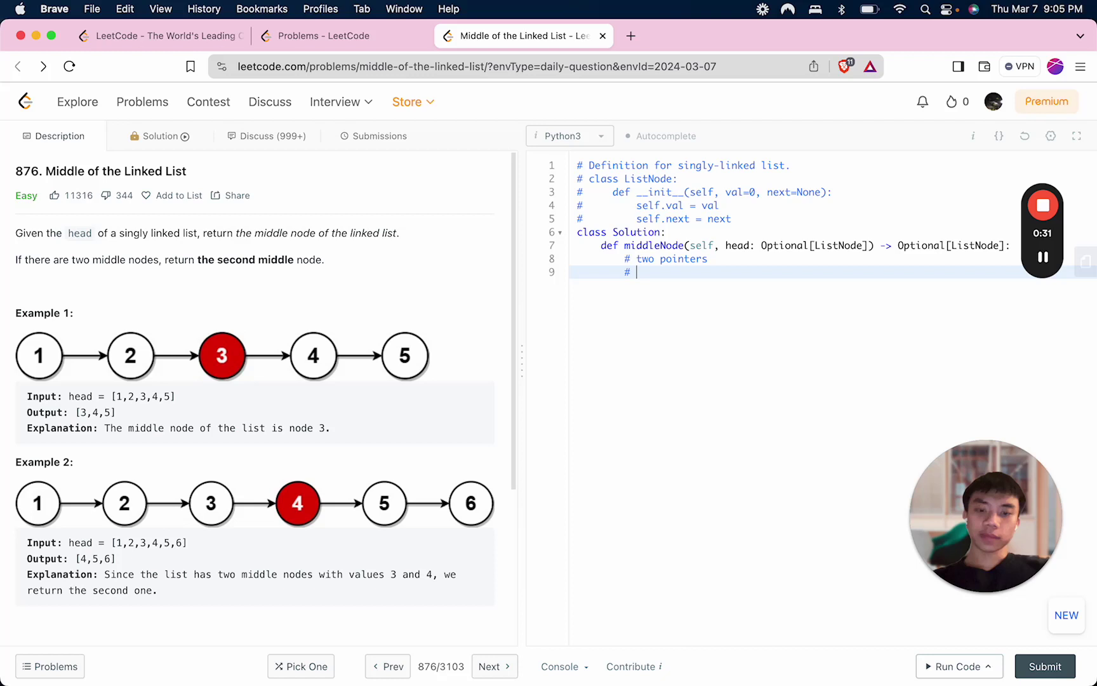
text(fast pointer )
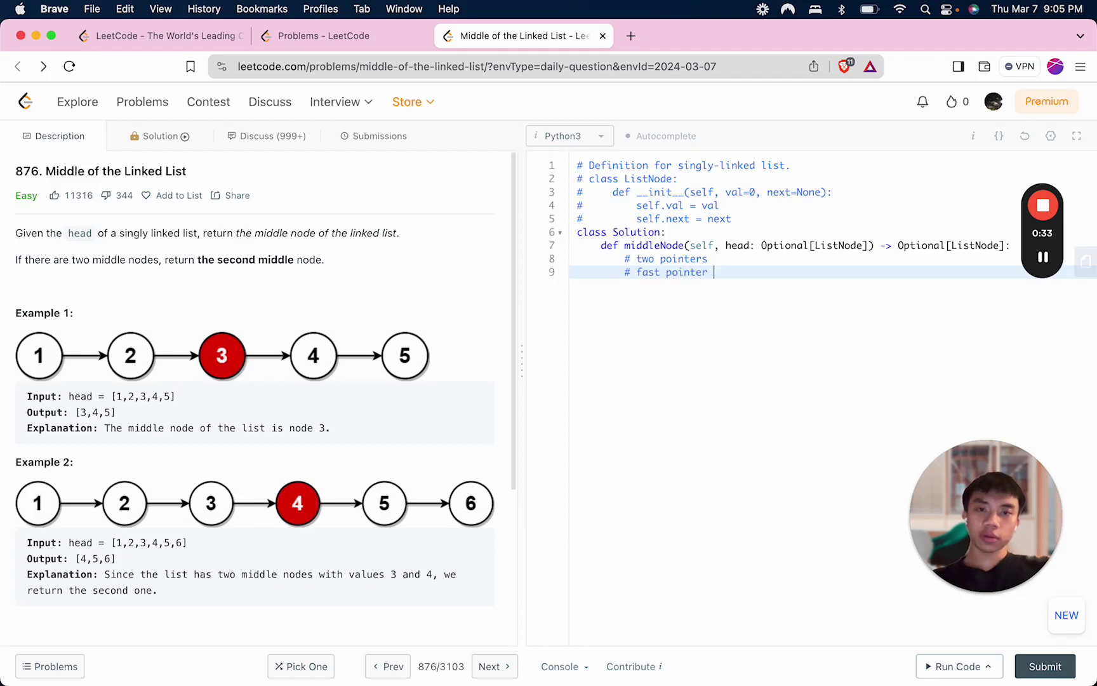
text(moves twice)
key(Return)
text(# )
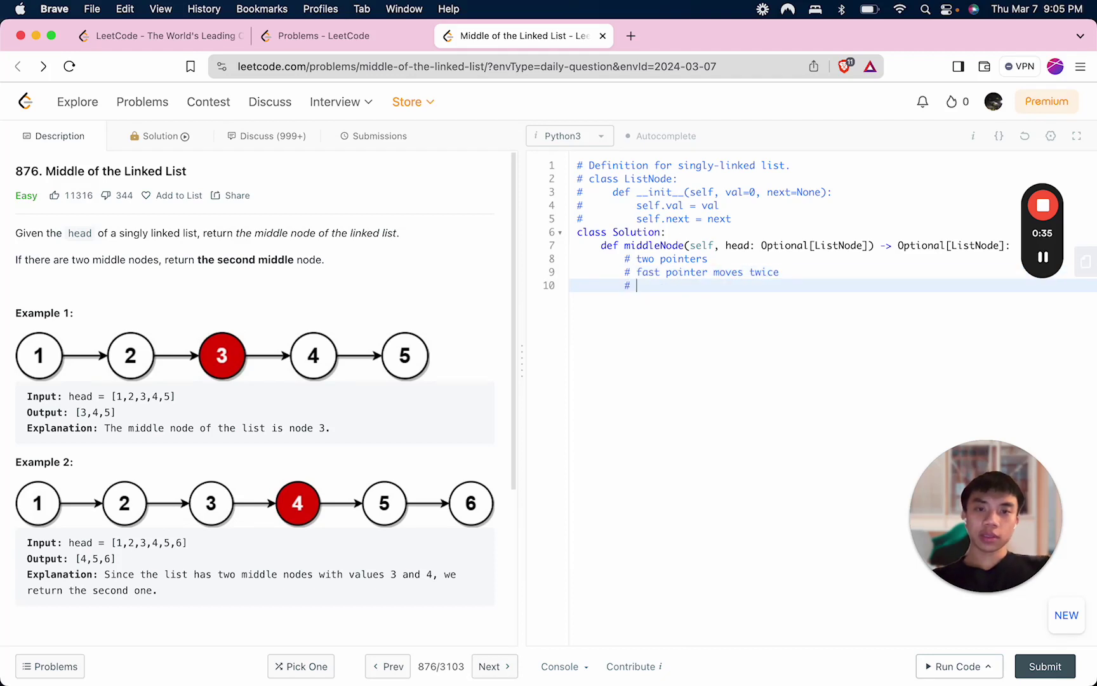
text(slow pointer )
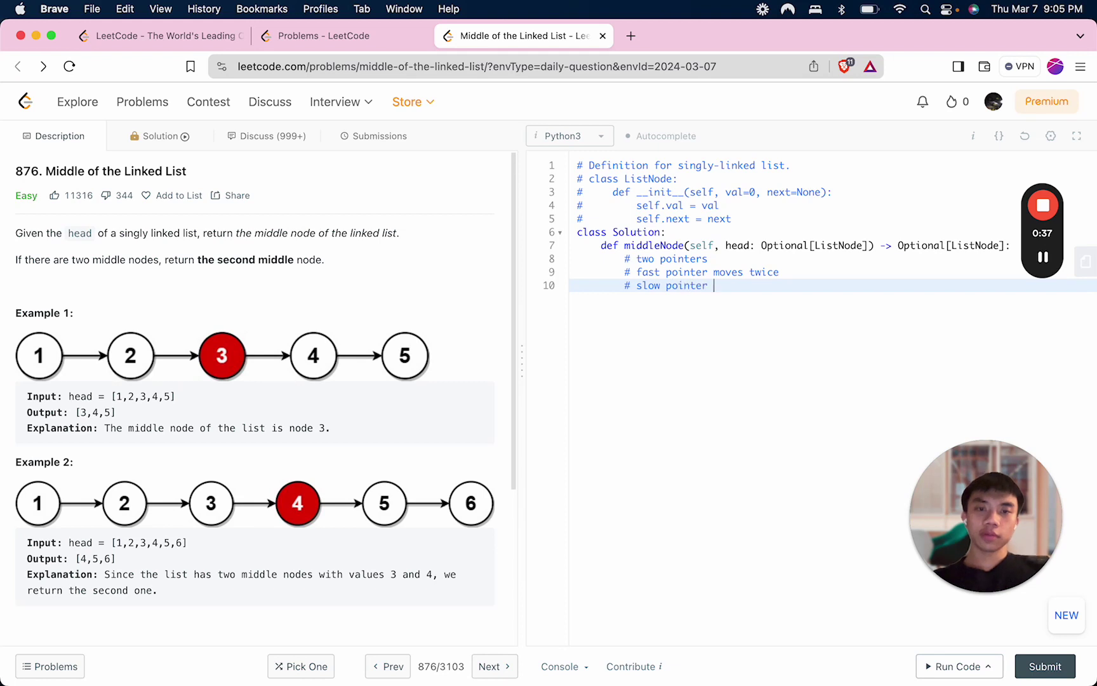
text(moves once)
key(Return)
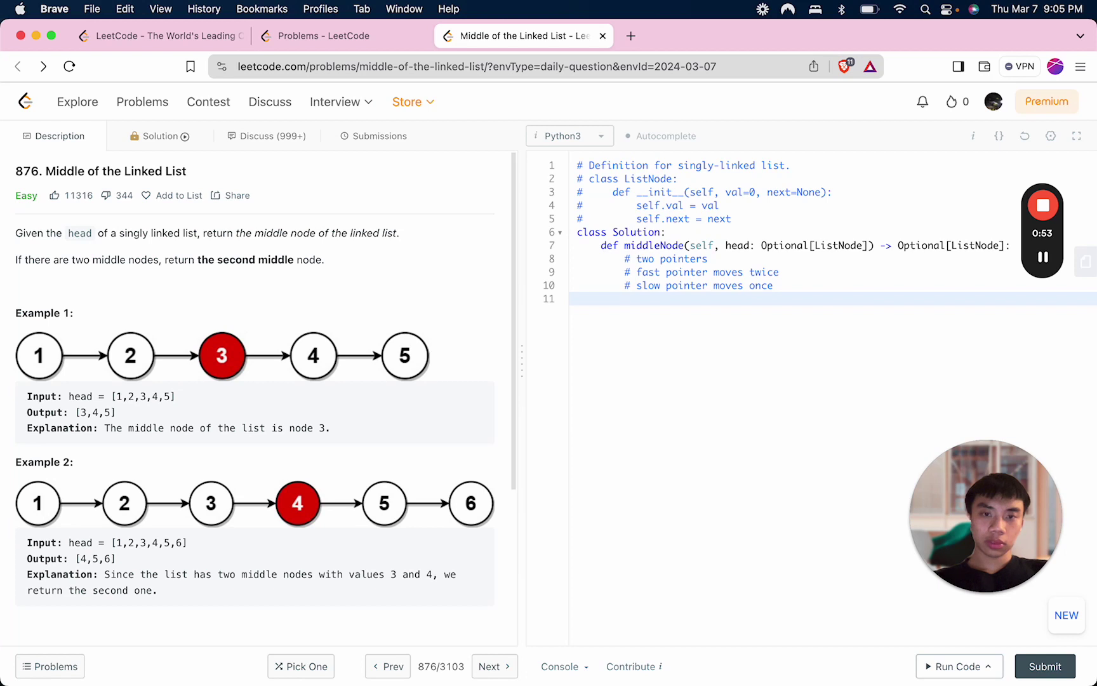
text(while )
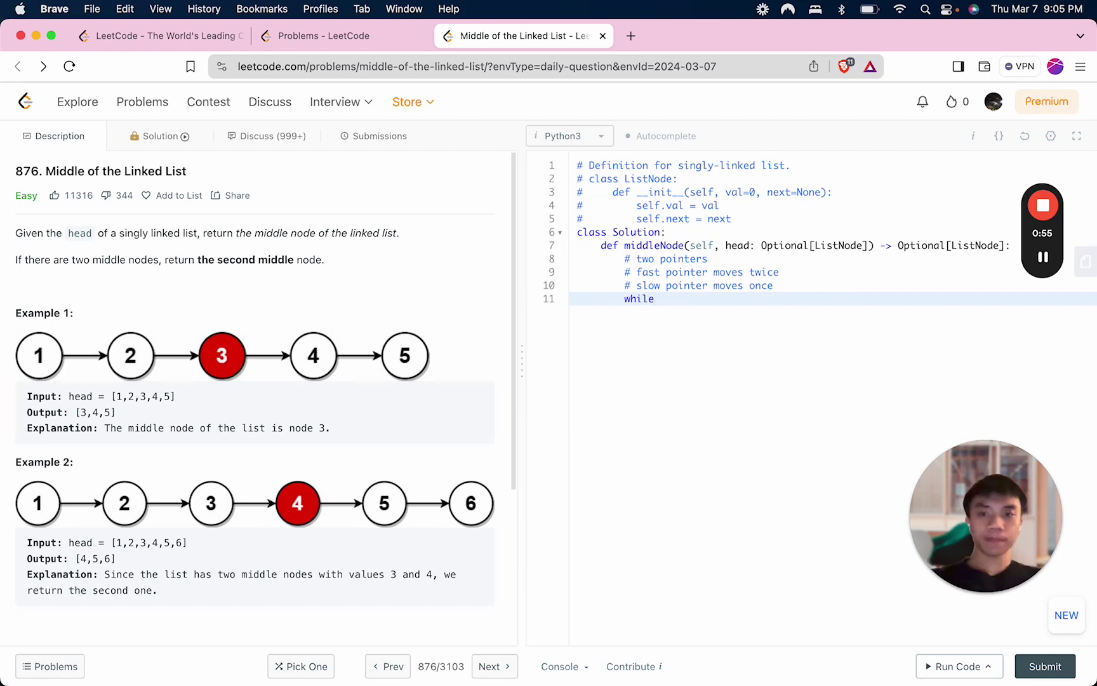
text(fast)
Set fast=slow=head and add a 'while fast and fast.next' loop with fast=fast.next.next
key(super+BackSpace)
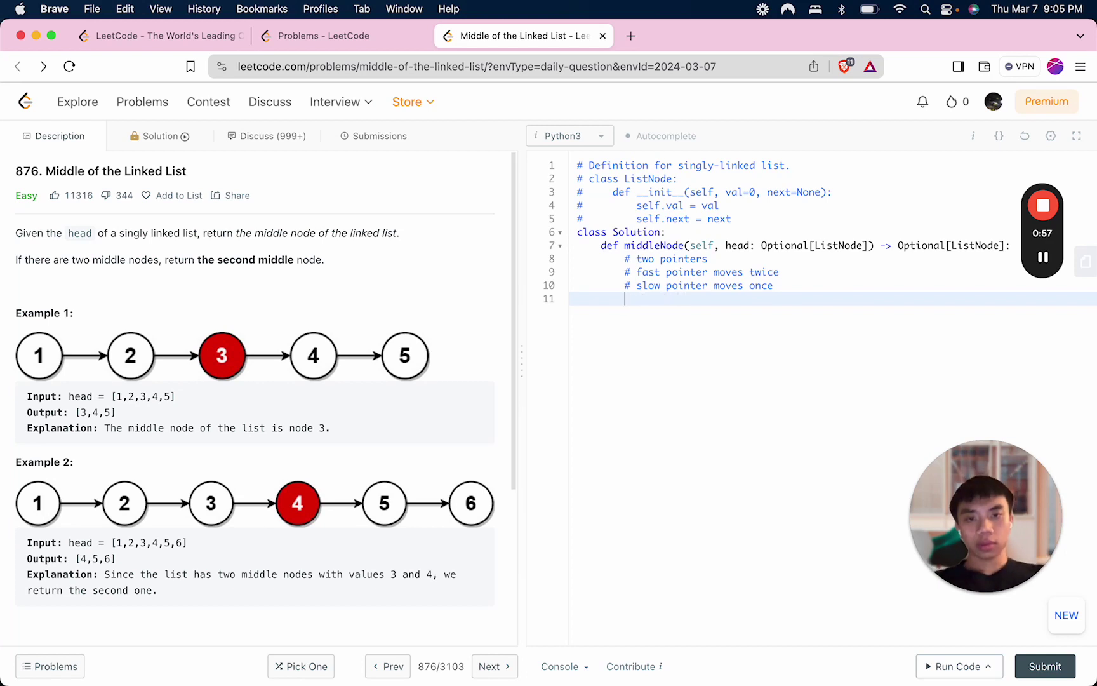
text(fast=)
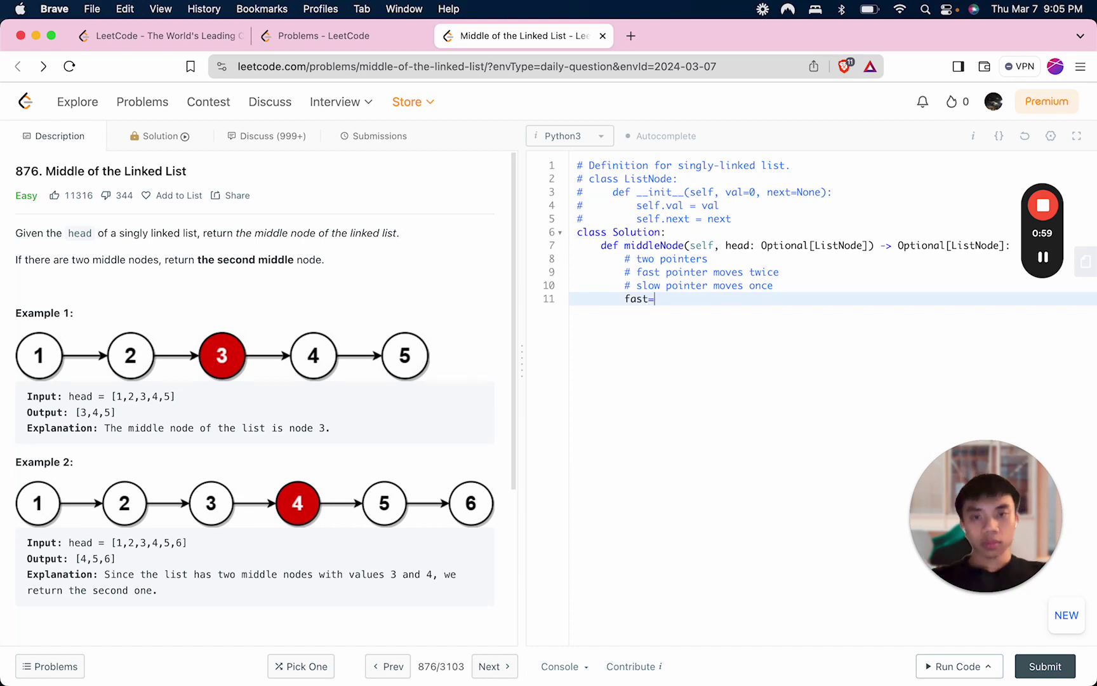
text(slow=head)
key(Return)
text(while fas)
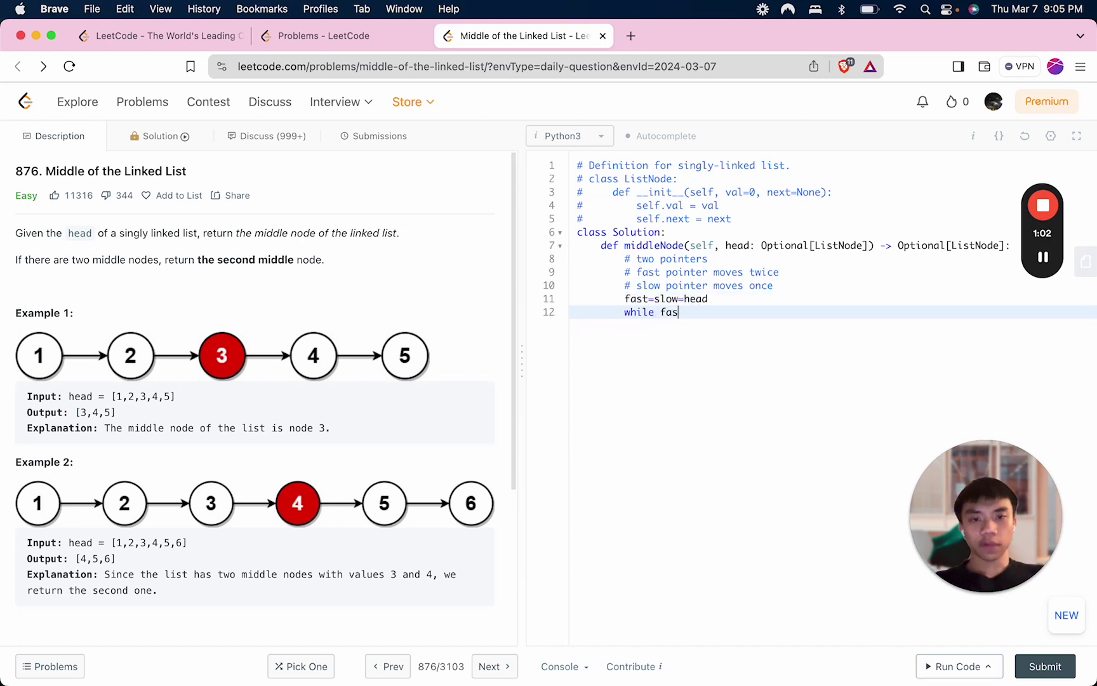
text(t and fastn)
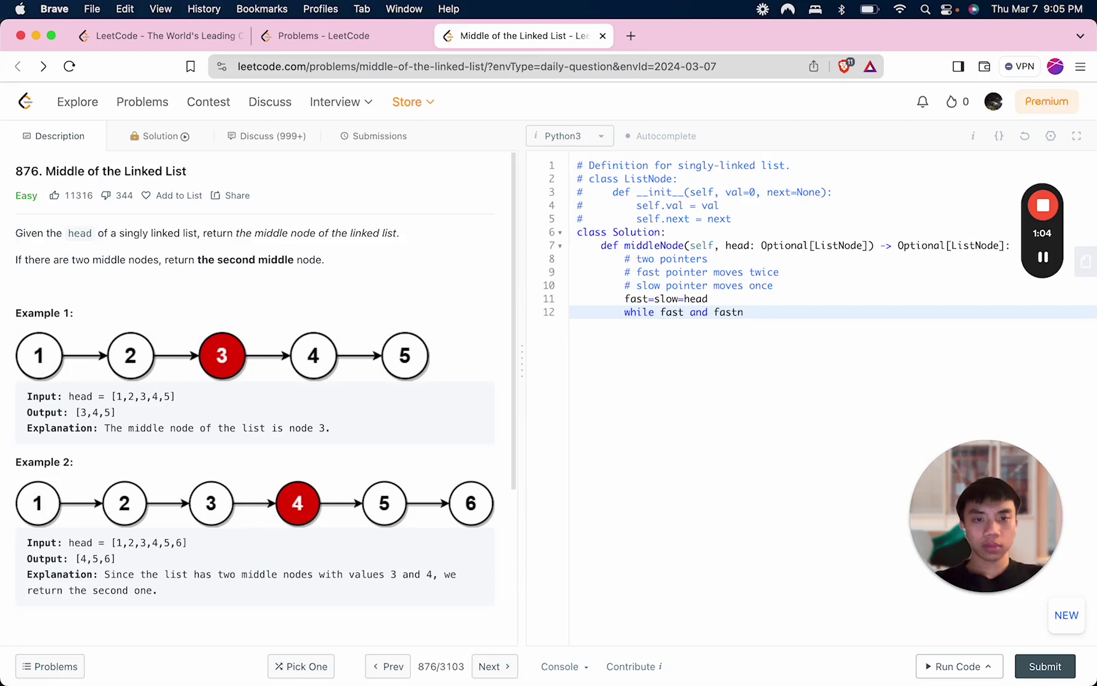
key(BackSpace)
text(.nect:)
key(Return)
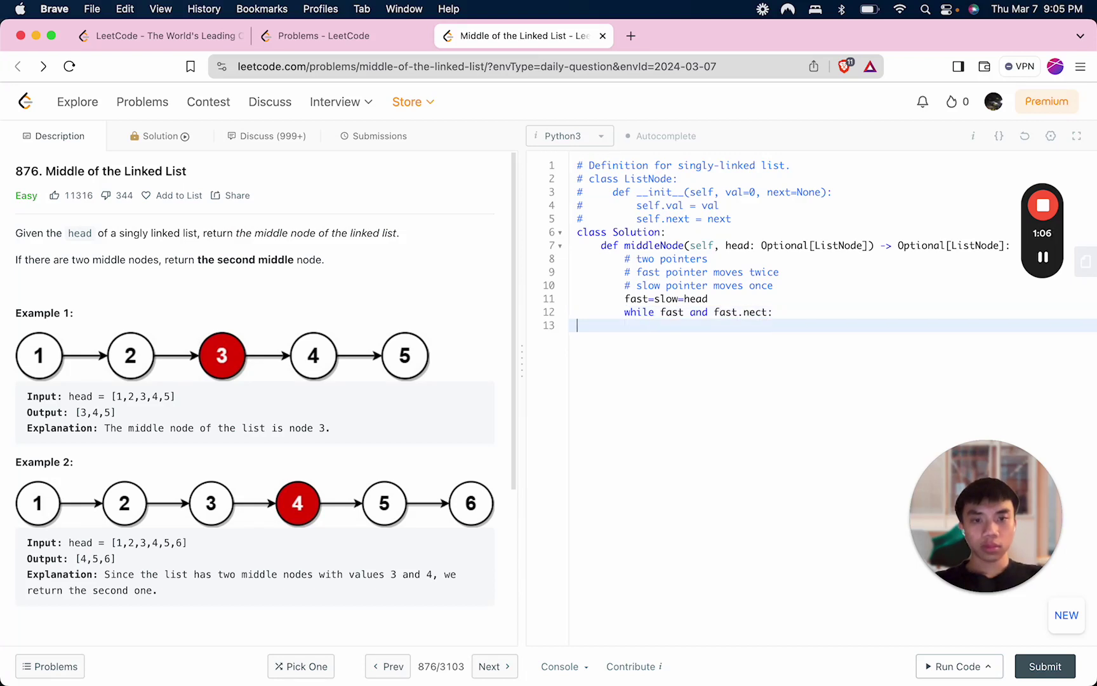
key(BackSpace)
key(BackSpace)
key(BackSpace)
text(xt:)
key(Return)
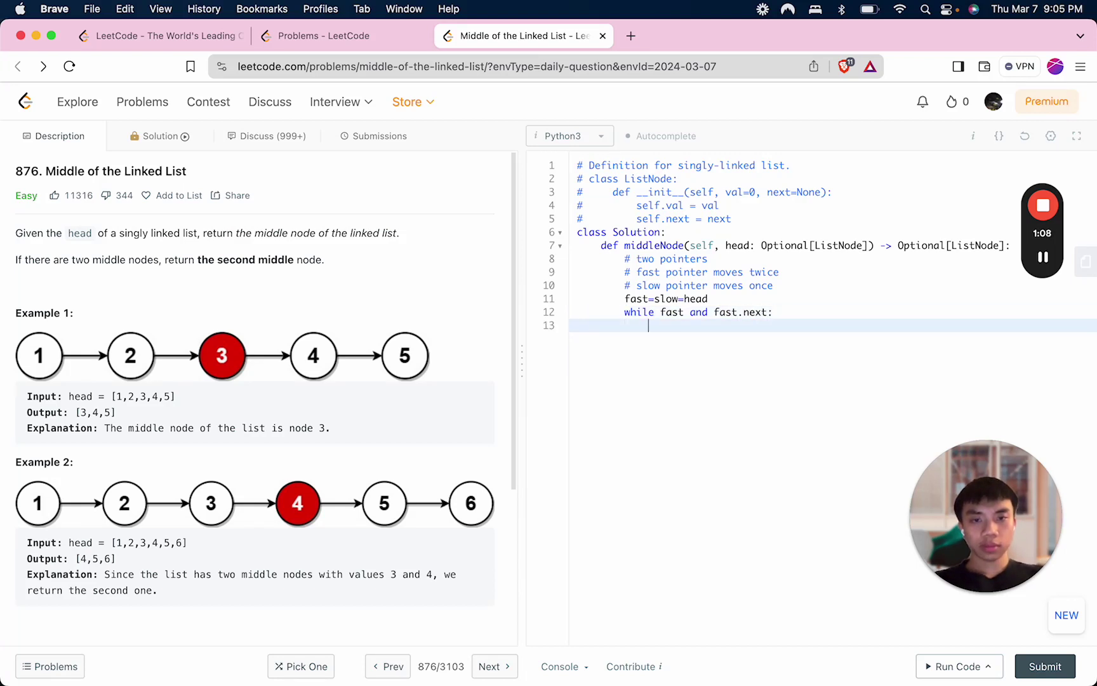
text(fast=fast.n)
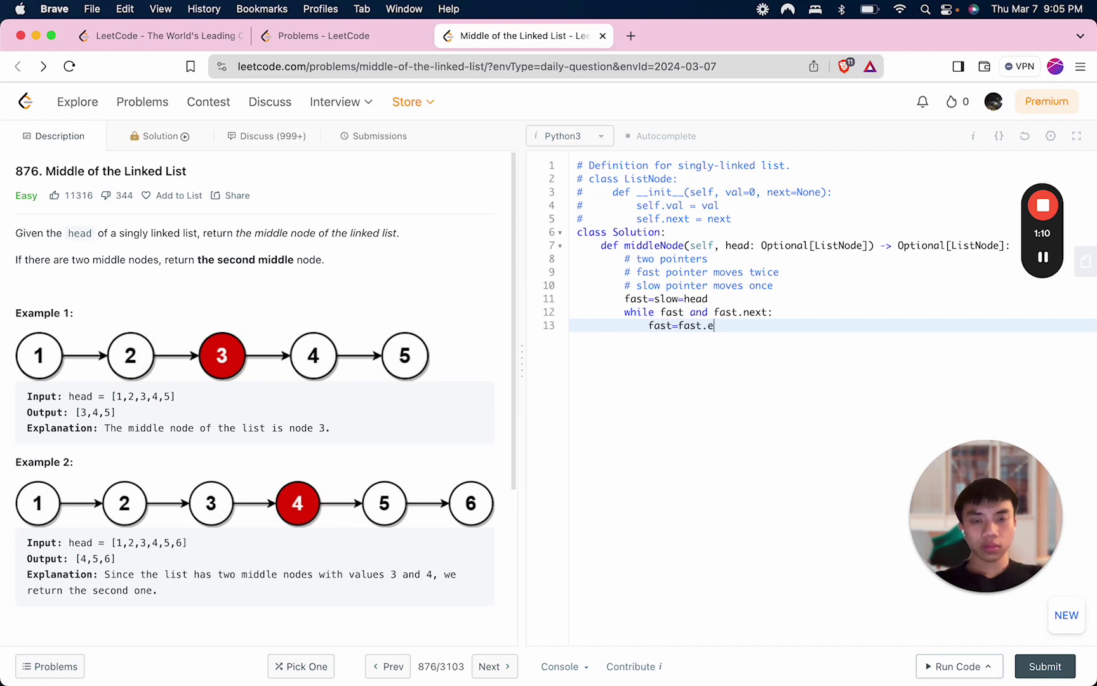
key(BackSpace)
text(next.)
key(BackSpace)
text(next)
Add slow=slow.next inside the loop and 'return slow' after it
key(Return)
text(spo)
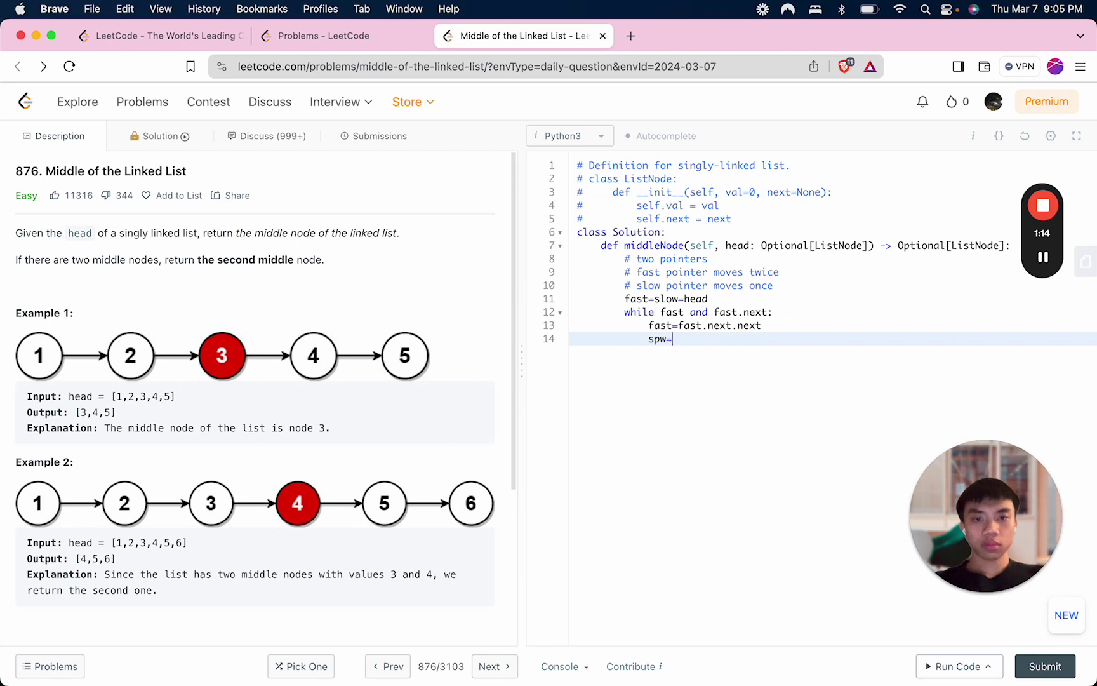
key(BackSpace)
key(BackSpace)
text(low=)
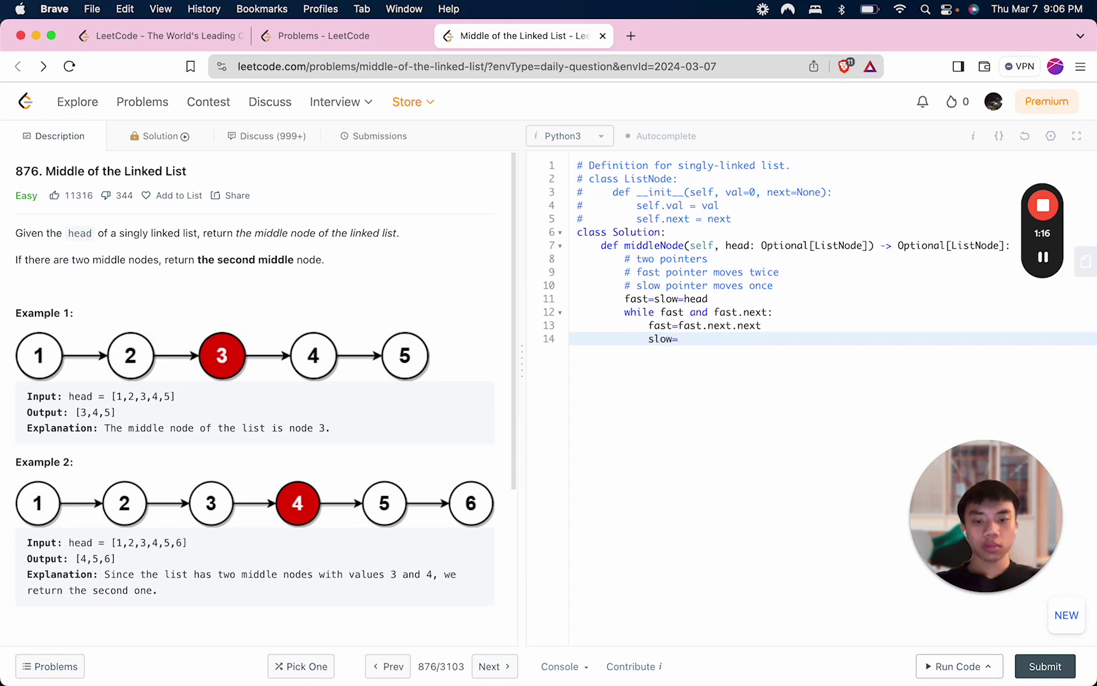
text(slow.next)
key(Return)
key(shift+Tab)
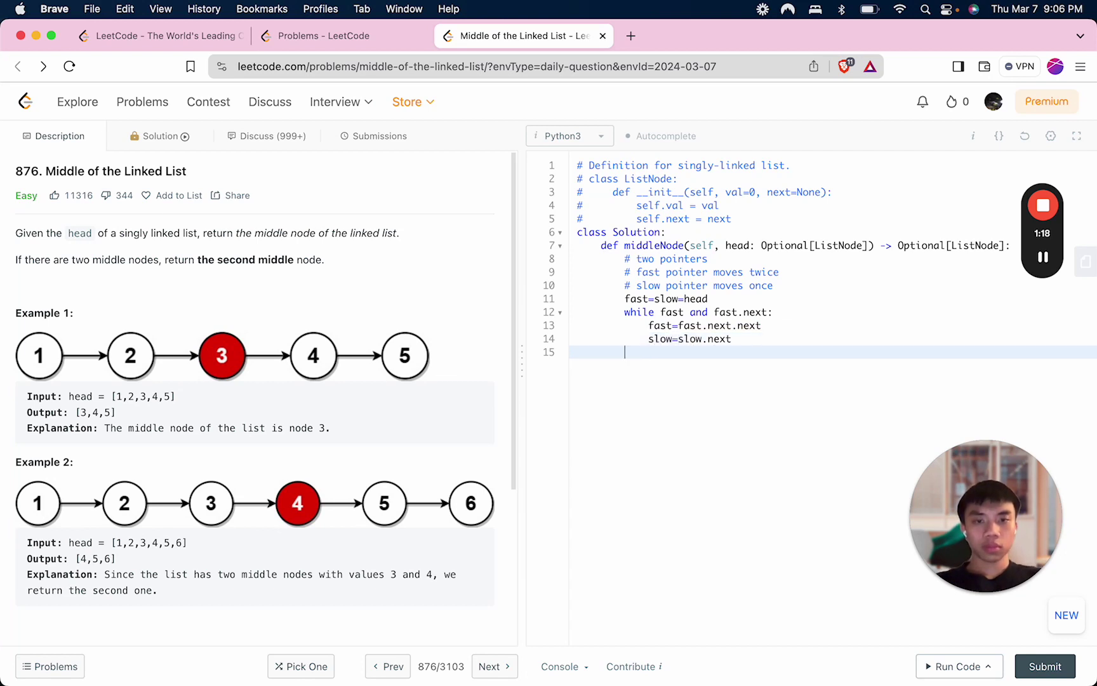
text(return slowl)
key(BackSpace)
key(BackSpace)
text(w)
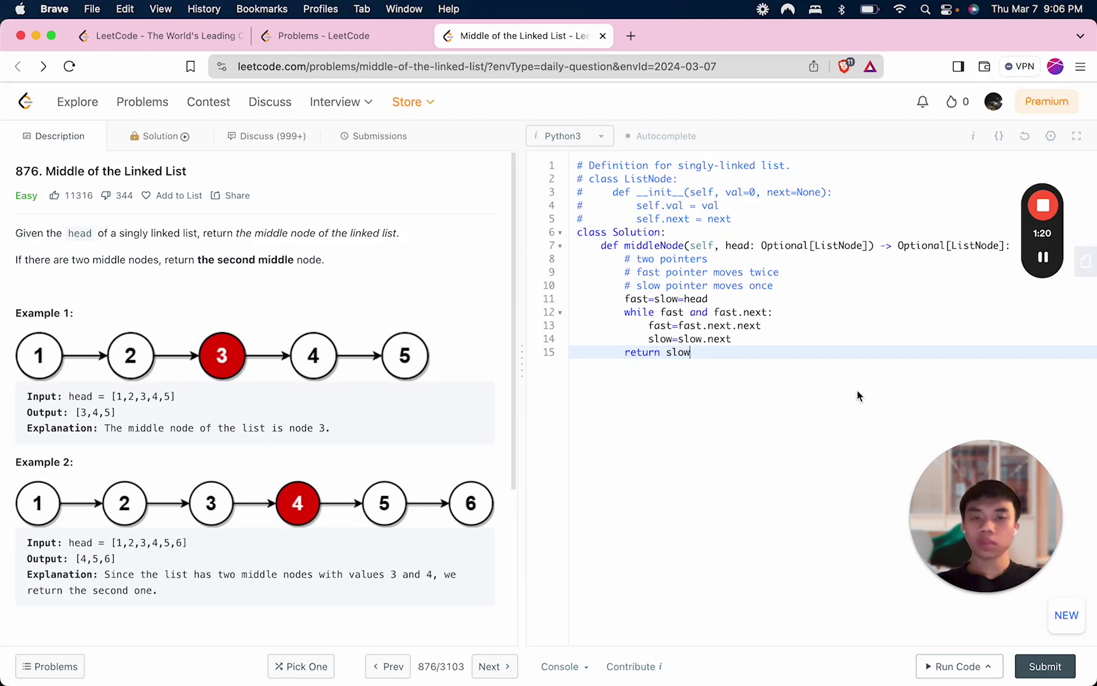
Run the solution on the example test case, then submit it for judging
click(958, 666)
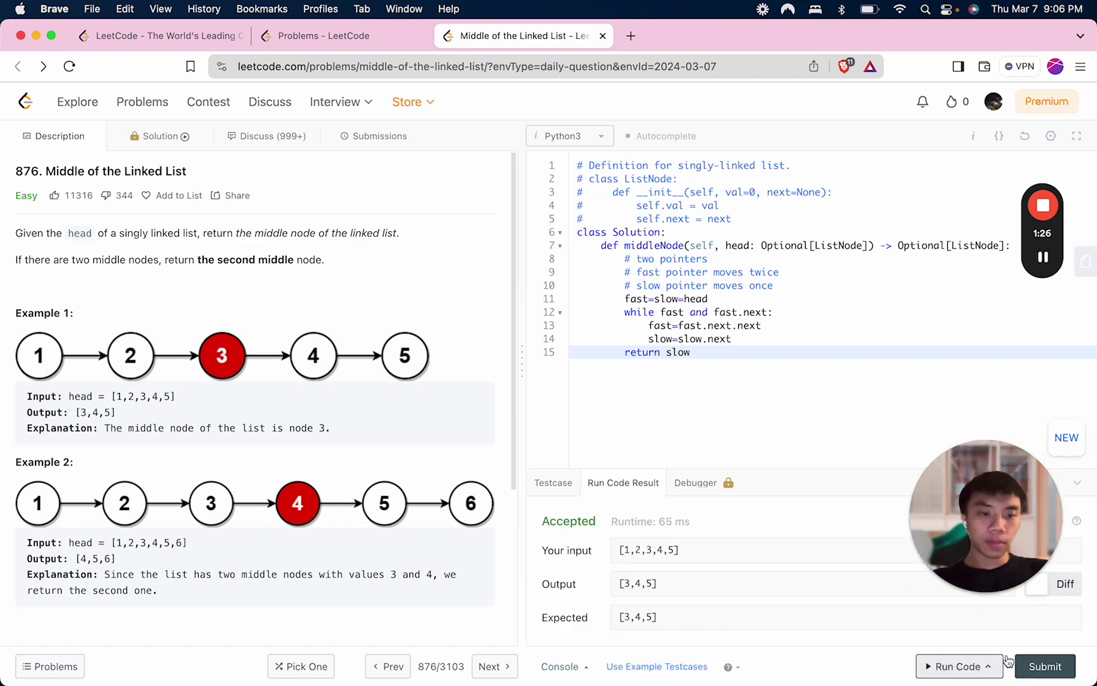
click(1035, 668)
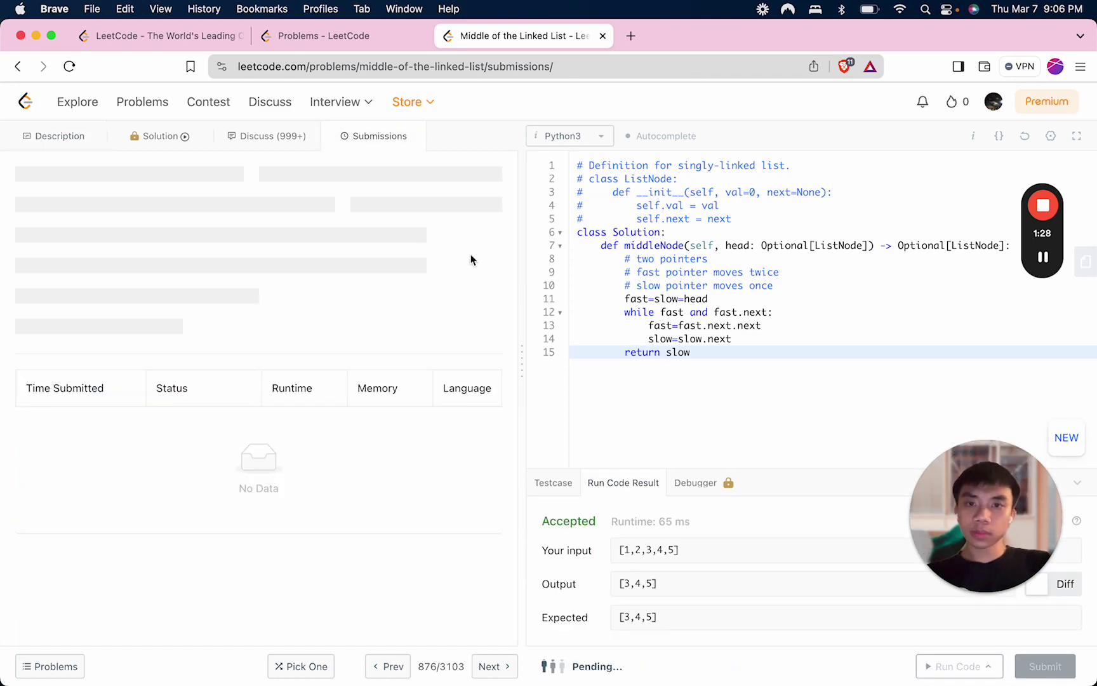